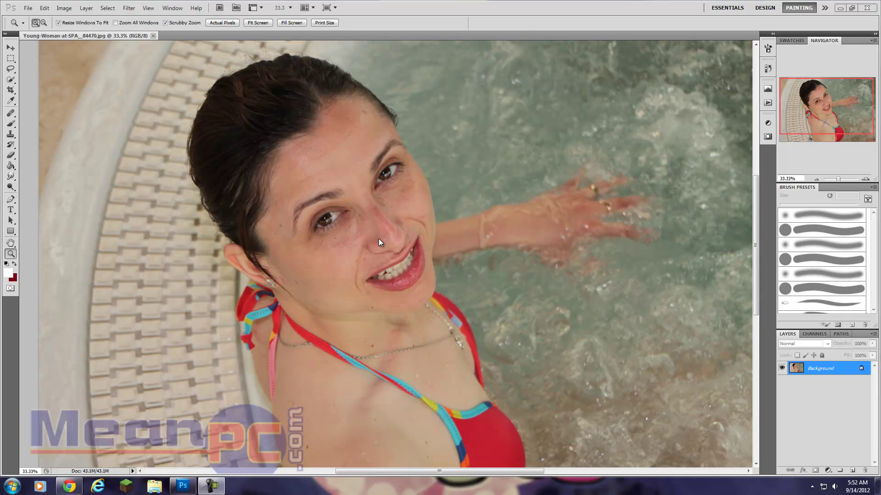
Step: Zoom in and out on the spa portrait, ending at 100% on the woman's eyes
left_click(403, 233)
left_click(403, 233, "alt")
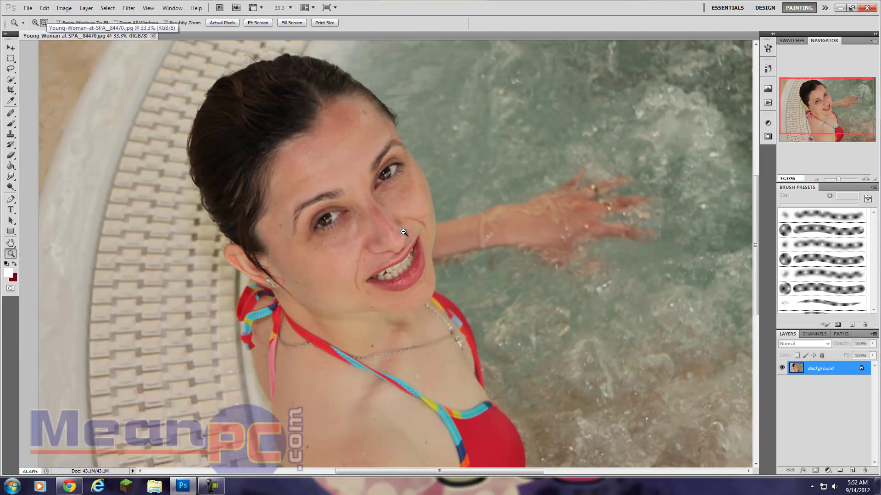
left_click(403, 233)
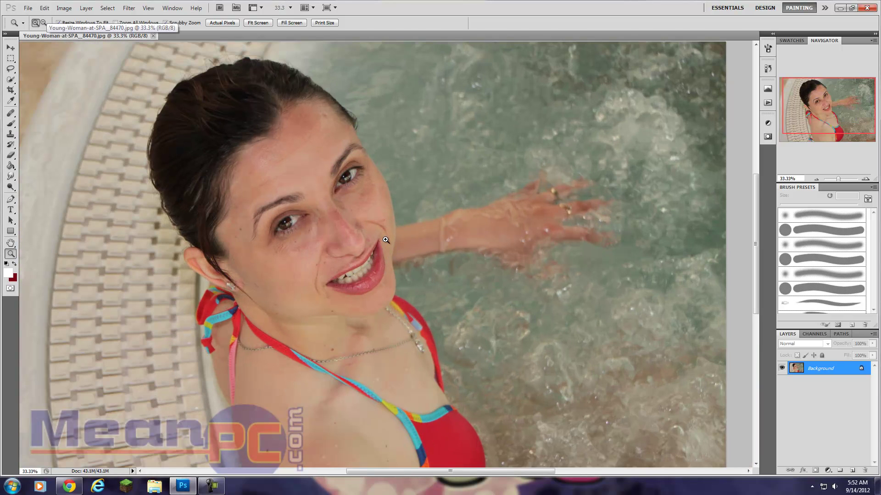
left_click(387, 241, "alt")
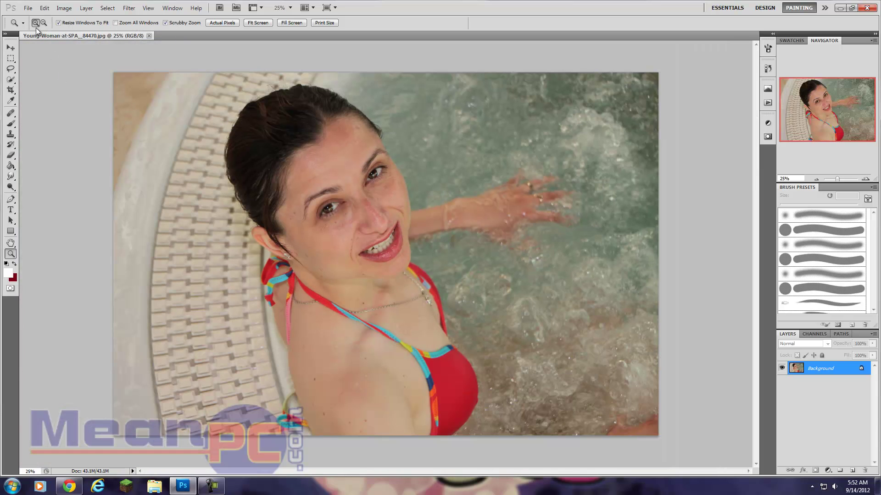
left_click(323, 205)
left_click(402, 255)
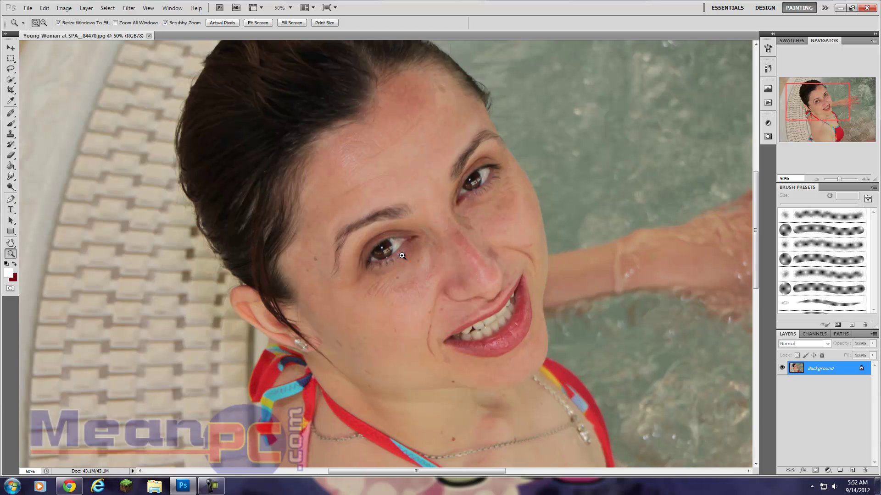
left_click(398, 253)
left_click(394, 247)
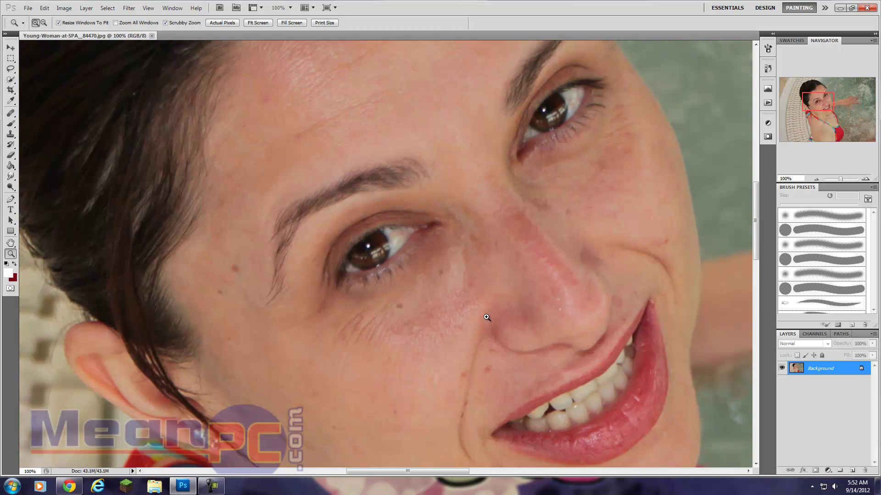
Step: Duplicate the Background layer as 'Background copy'
right_click(820, 372)
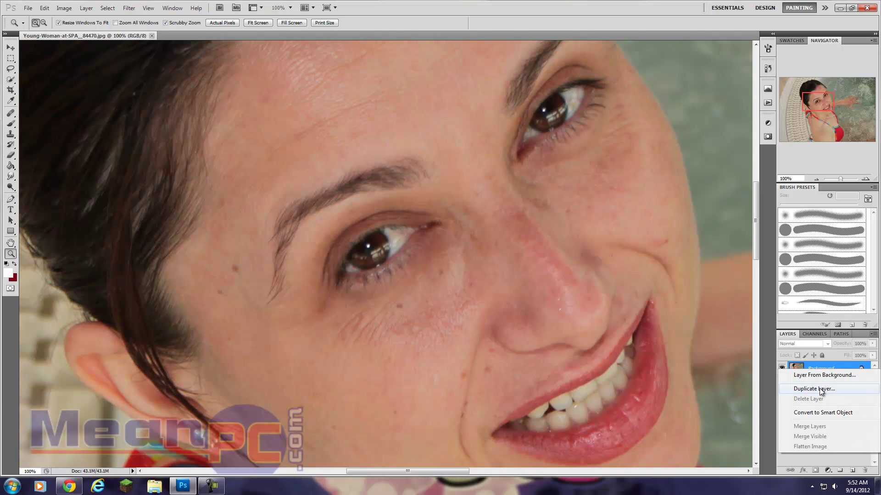
left_click(821, 389)
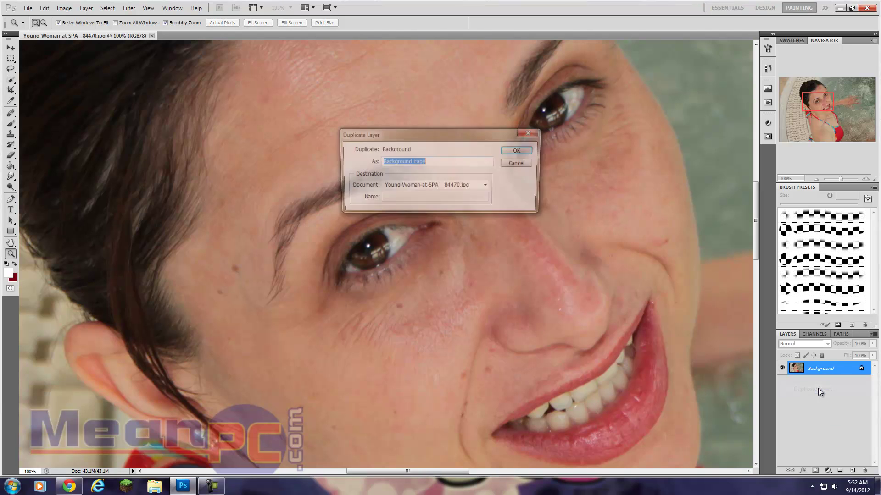
left_click(529, 153)
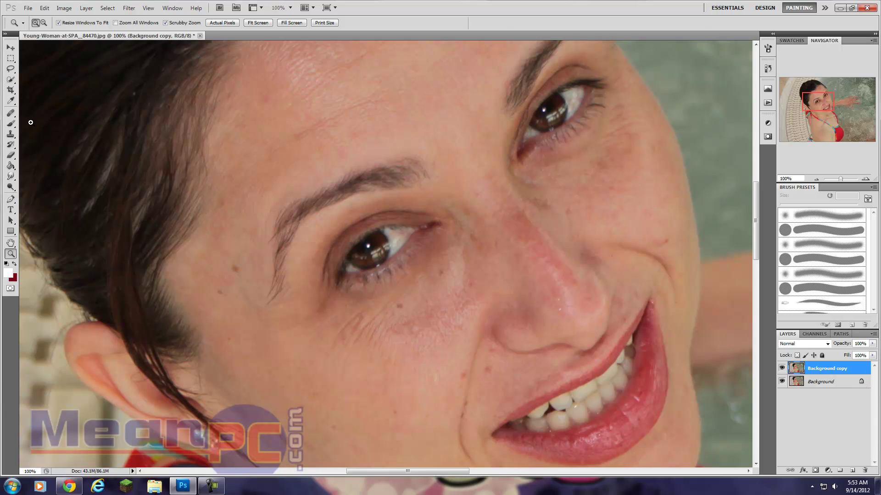
Step: Choose the Quick Selection tool with brush size 10 and Auto-Enhance on
left_click(11, 81)
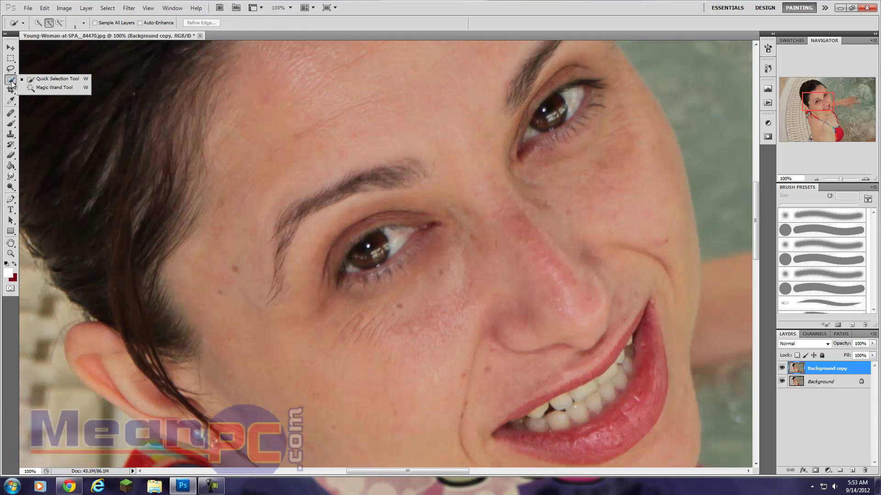
left_click(48, 81)
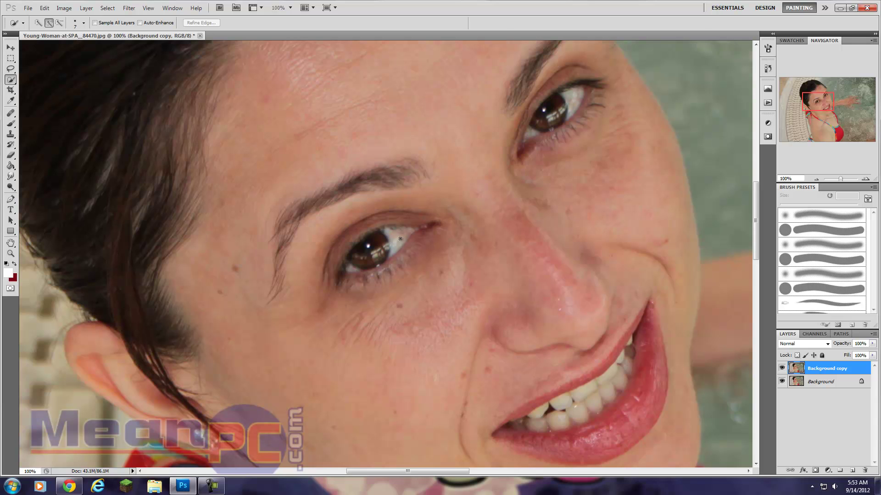
key("bracketright")
key("bracketright")
key("bracketleft")
left_click(140, 23)
key("bracketleft")
Step: Brush over the white of the lower eye beside the iris to select it
left_click(399, 240)
left_click_drag(401, 247, 413, 231)
left_click(11, 254)
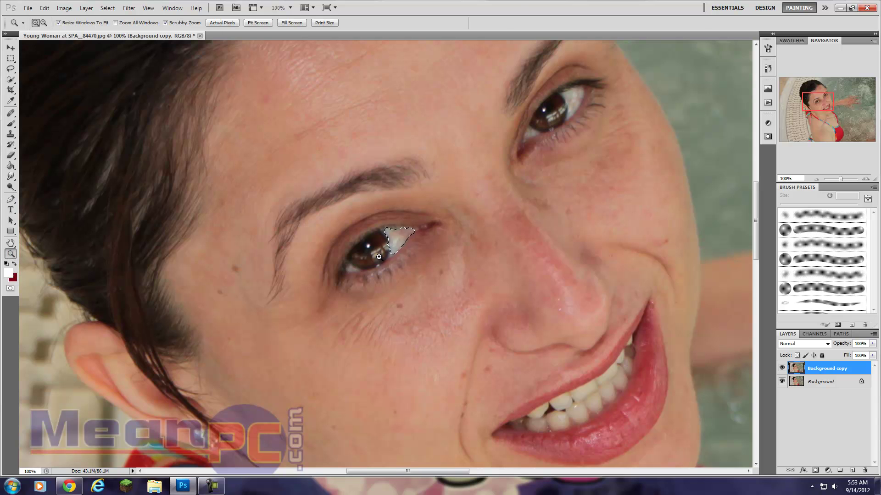
Step: At 300% zoom, add the eye's lower-left corner white with a smaller brush, Auto-Enhance off
left_click(364, 258)
left_click(370, 267)
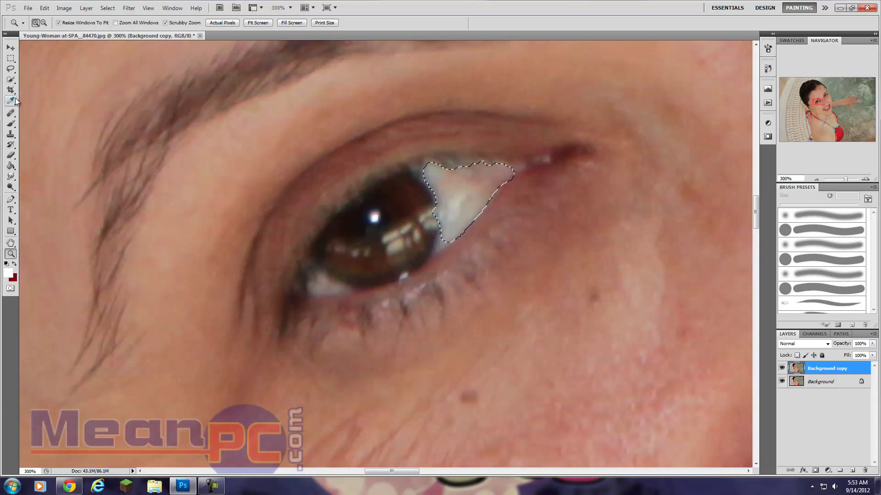
left_click(12, 80)
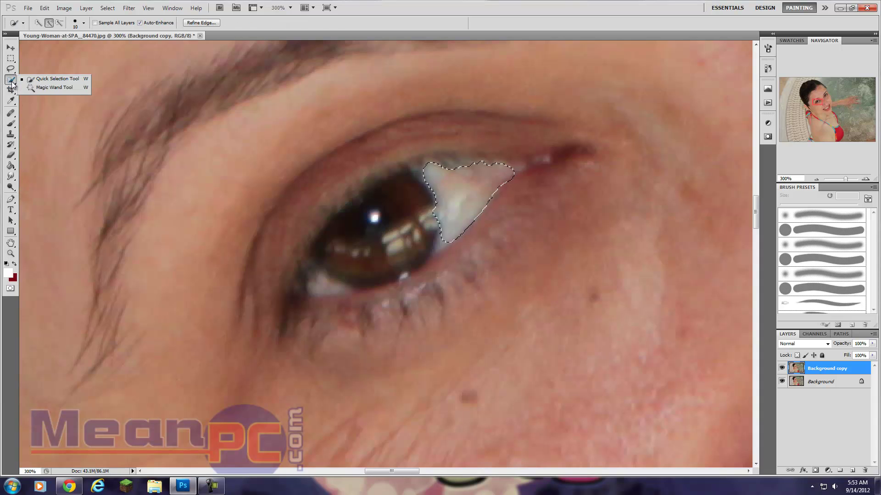
left_click(46, 80)
key("bracketleft")
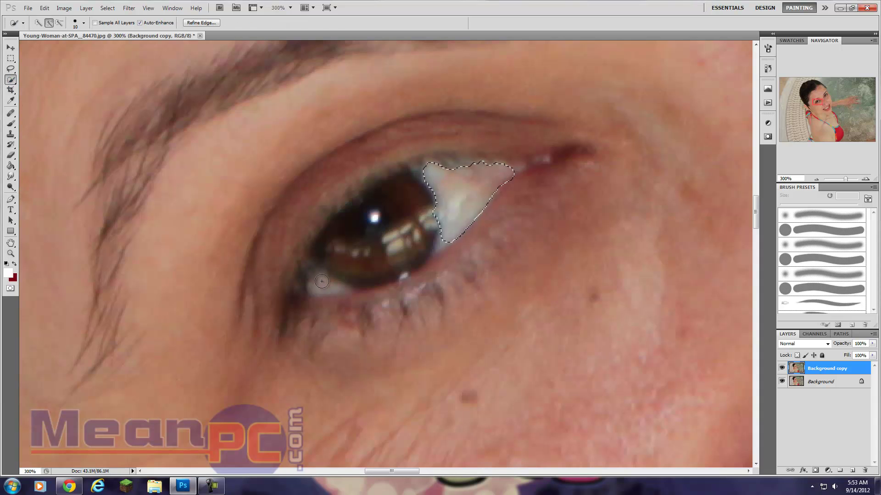
left_click(323, 284)
left_click(140, 23)
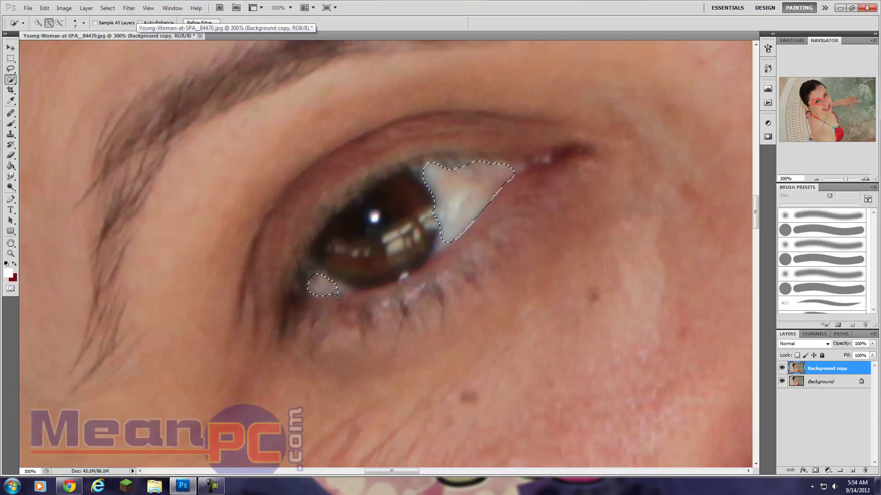
key("bracketleft")
left_click(340, 290)
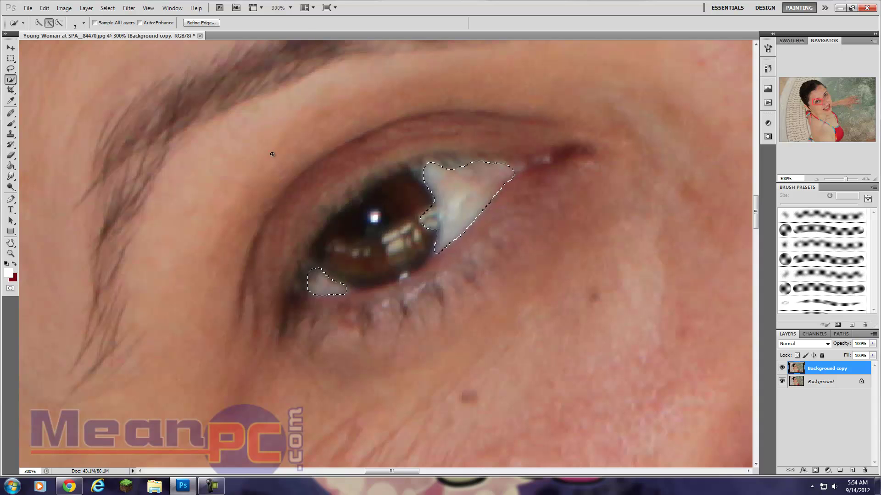
Step: Subtract a small patch beside the iris to trim the selection edge
key("alt")
left_click(59, 24)
left_click(423, 216)
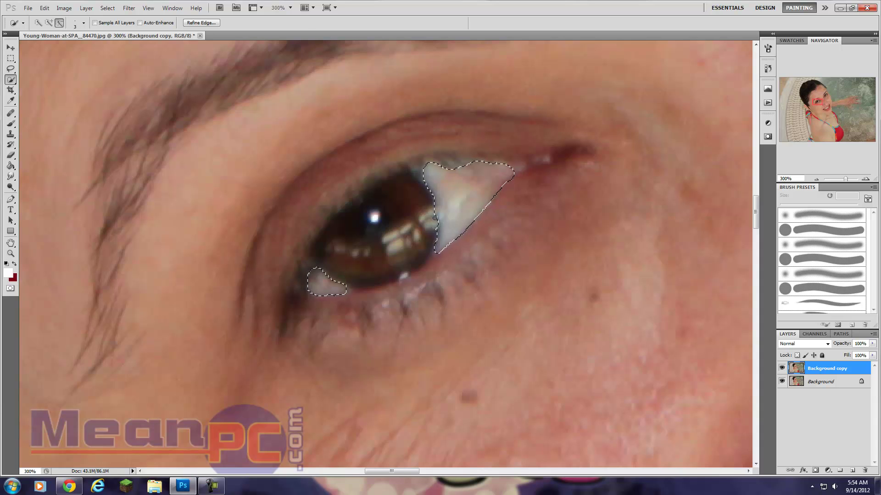
key("alt")
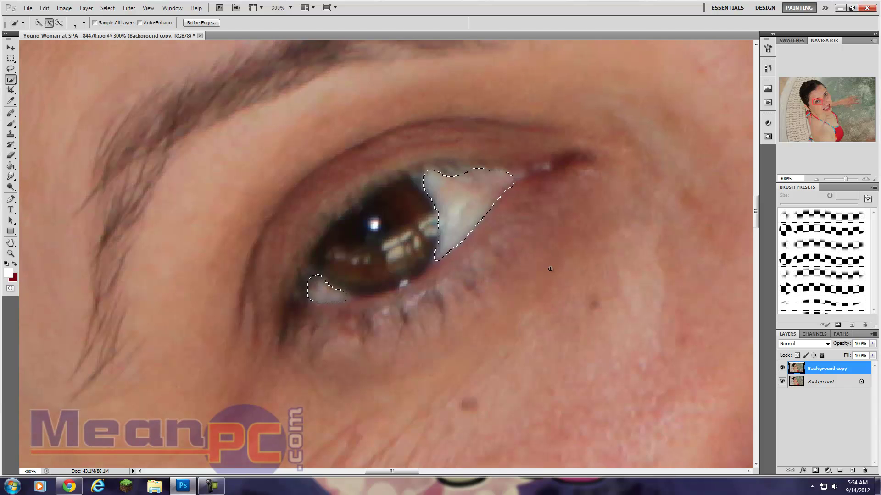
Step: Add the upper eye's white to the selection and trim its edge beside the iris
scroll(480, 400, "up", 2)
left_click_drag(379, 472, 421, 471)
left_click_drag(755, 216, 756, 181)
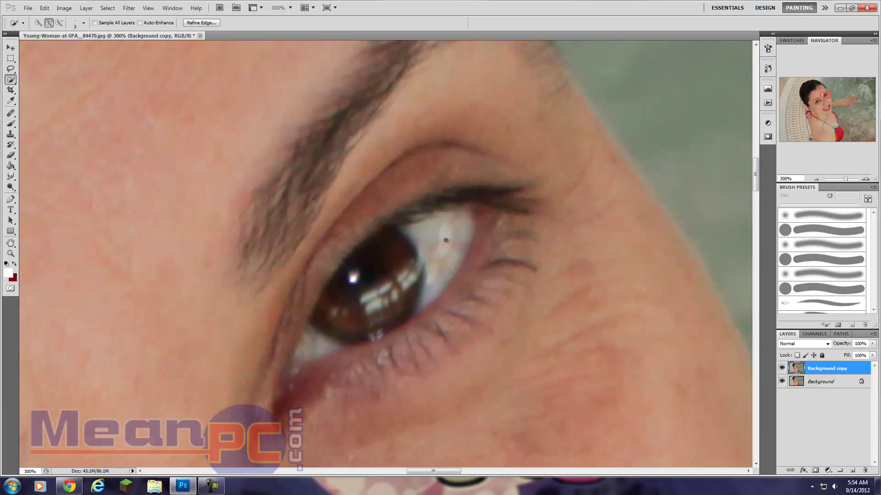
mouse_move(442, 236)
left_mouse_down()
mouse_move(433, 236)
mouse_move(436, 252)
mouse_move(461, 221)
mouse_move(414, 229)
mouse_move(428, 298)
mouse_move(417, 306)
mouse_move(428, 285)
mouse_move(420, 309)
left_mouse_up()
key("alt")
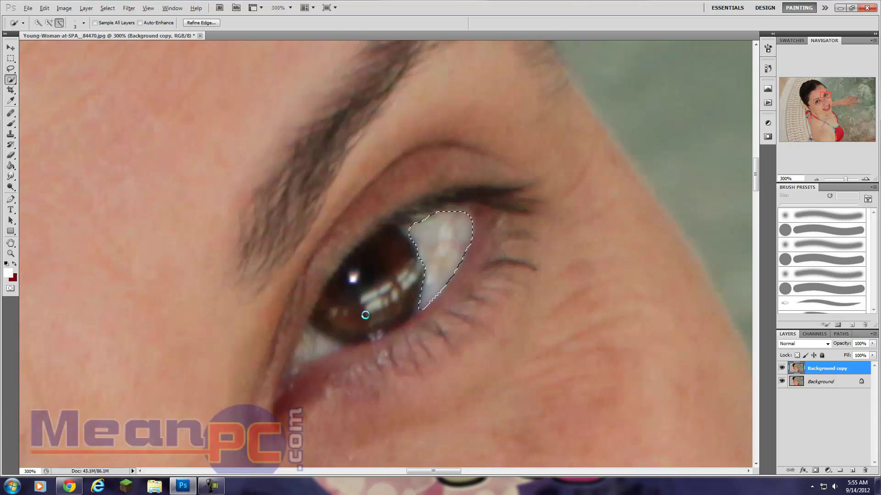
key("alt")
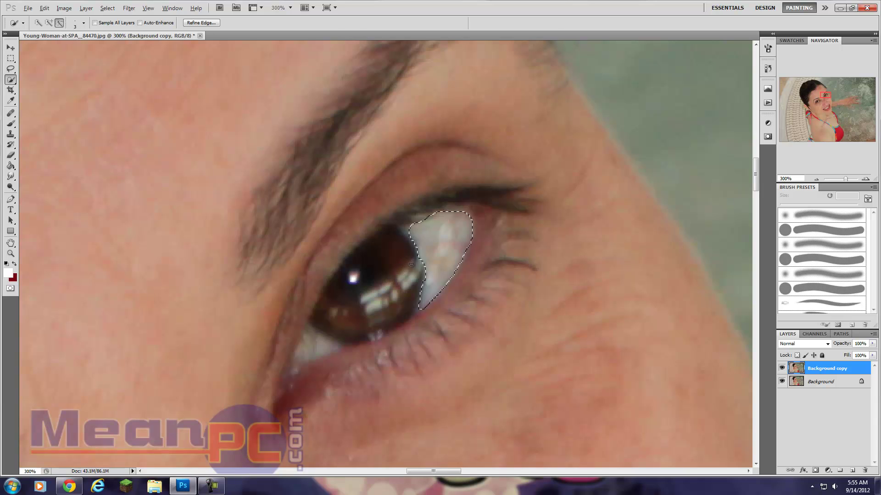
left_click(408, 230)
Step: Extend the selection across the upper eye's lower-left white
left_click(321, 349)
mouse_move(317, 345)
left_mouse_down()
mouse_move(310, 331)
mouse_move(295, 367)
mouse_move(320, 348)
mouse_move(293, 367)
left_mouse_up()
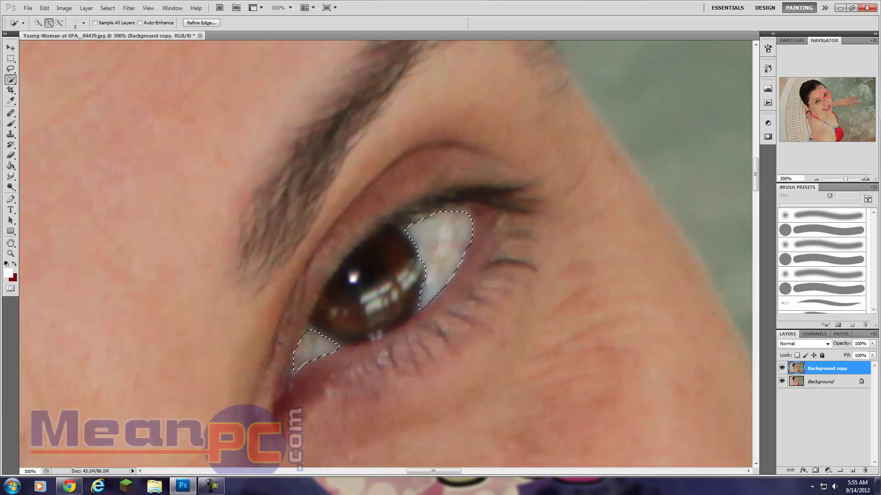
scroll(207, 359, "down", 3)
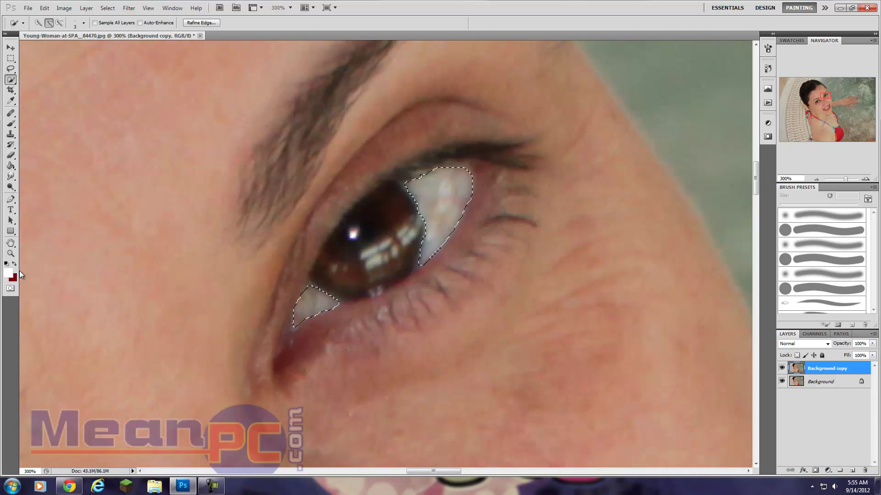
left_click(11, 253)
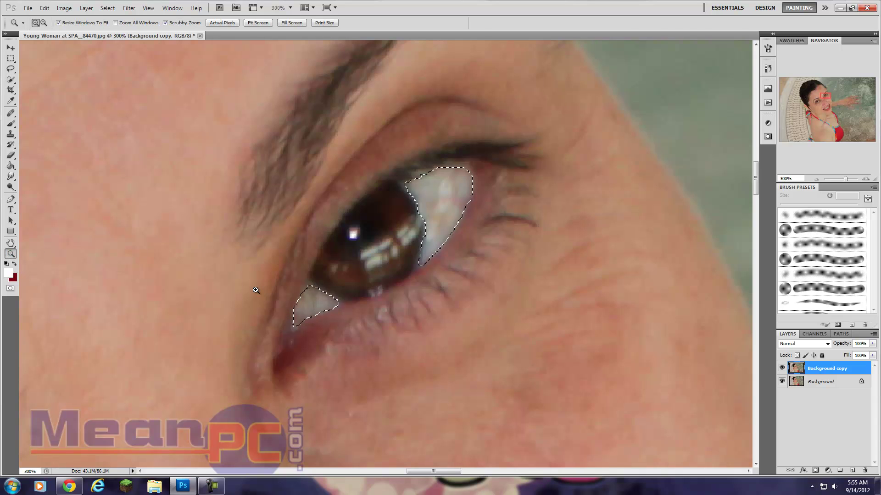
Step: Zoom out to 50% to see both selected eyes, then bring up Layer > New
key("alt")
key("ctrl+minus")
key("ctrl+minus")
key("ctrl+minus")
key("ctrl+minus")
left_click_drag(383, 471, 326, 472)
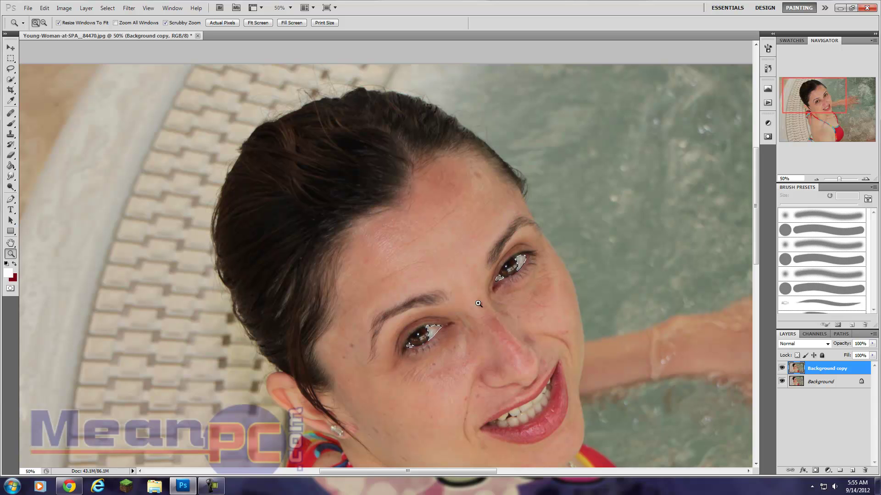
left_click(86, 8)
mouse_move(90, 19)
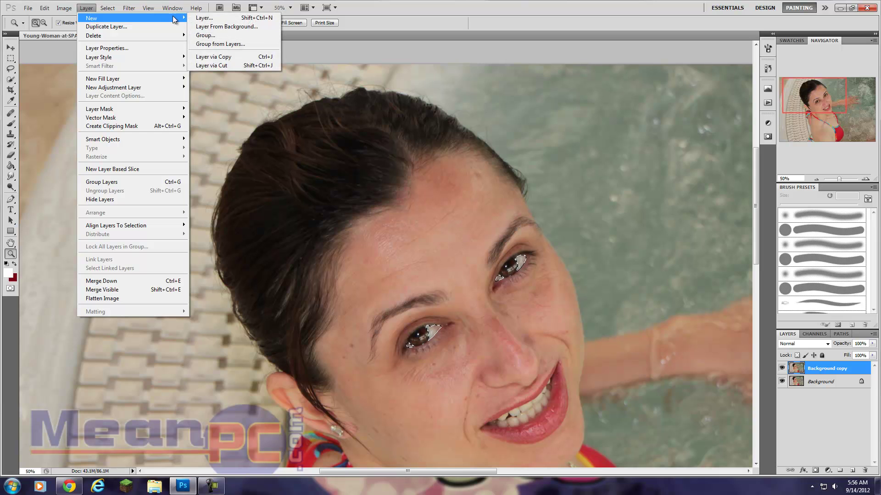
Step: Create a Layer via Copy above Background copy and rename it 'Eye whites'
left_click(238, 56)
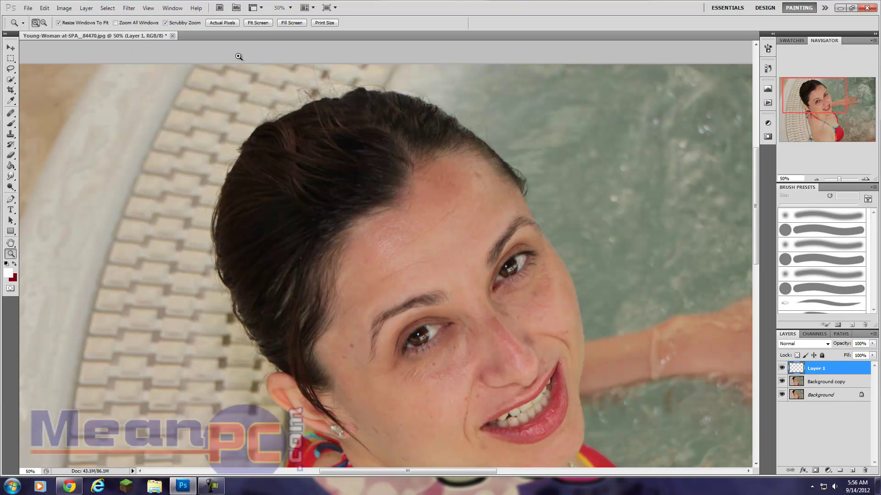
double_click(817, 370)
type("Eye white")
left_click(846, 381)
left_click(810, 371)
left_click_drag(823, 370, 825, 419)
right_click(814, 372)
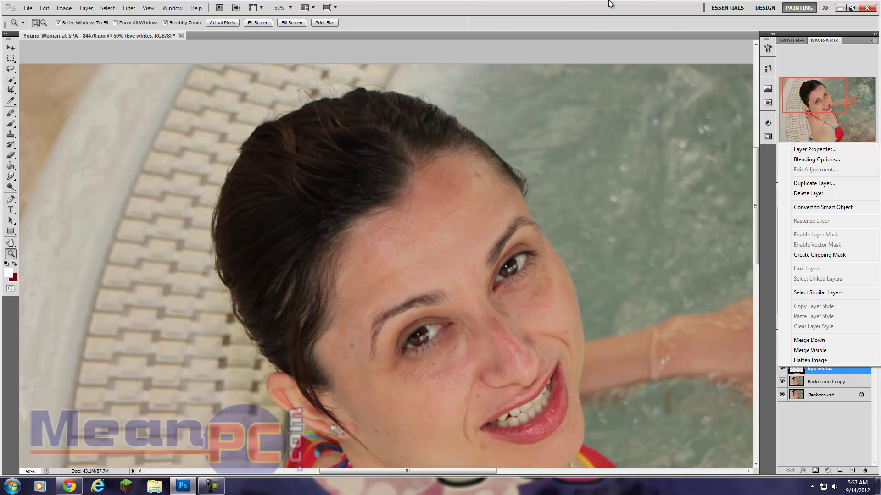
left_click(606, 65)
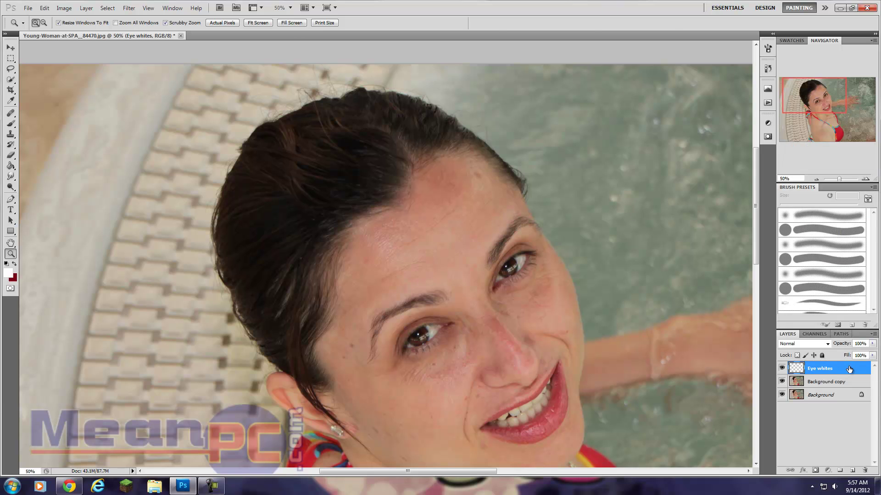
left_click(828, 383)
left_click(829, 370)
left_click_drag(830, 370, 831, 387)
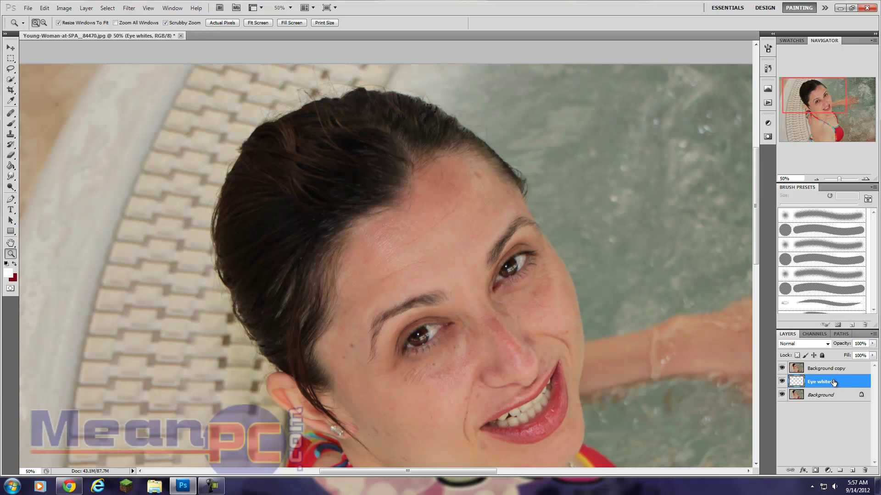
mouse_move(833, 381)
left_mouse_down()
mouse_move(839, 355)
mouse_move(834, 386)
mouse_move(825, 315)
mouse_move(831, 385)
mouse_move(833, 367)
left_mouse_up()
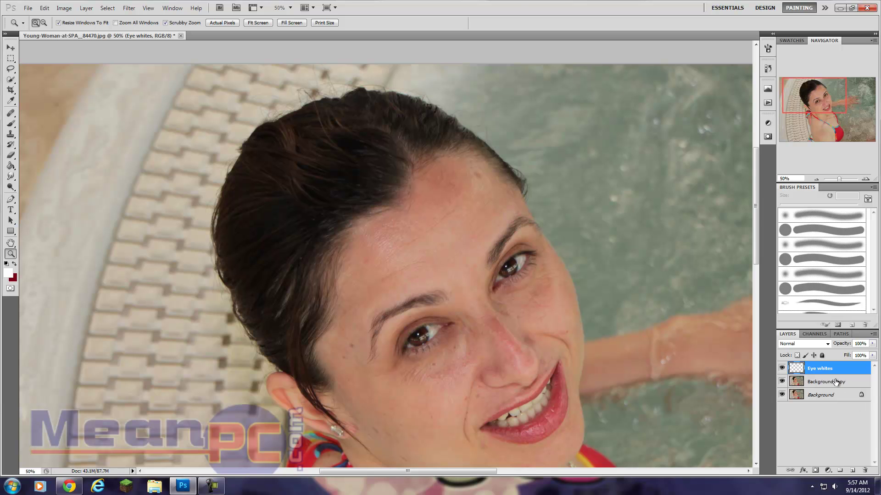
Step: Lock transparent pixels on Eye whites and pick pure white ffffff as foreground colour
left_click(782, 381)
left_click(782, 395)
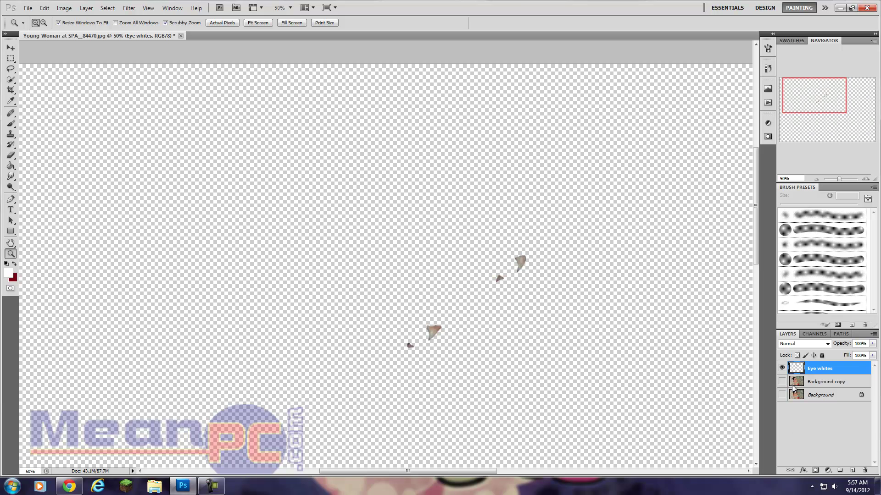
left_click(798, 356)
left_click_drag(781, 381, 781, 395)
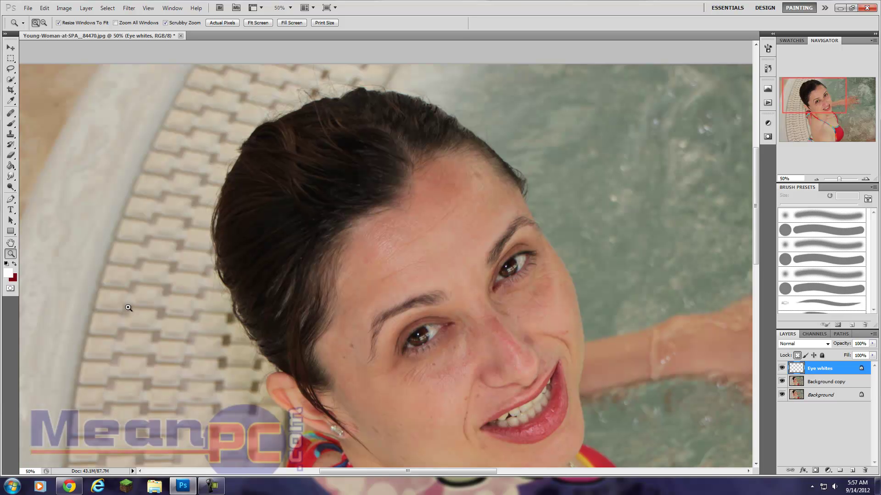
left_click(9, 274)
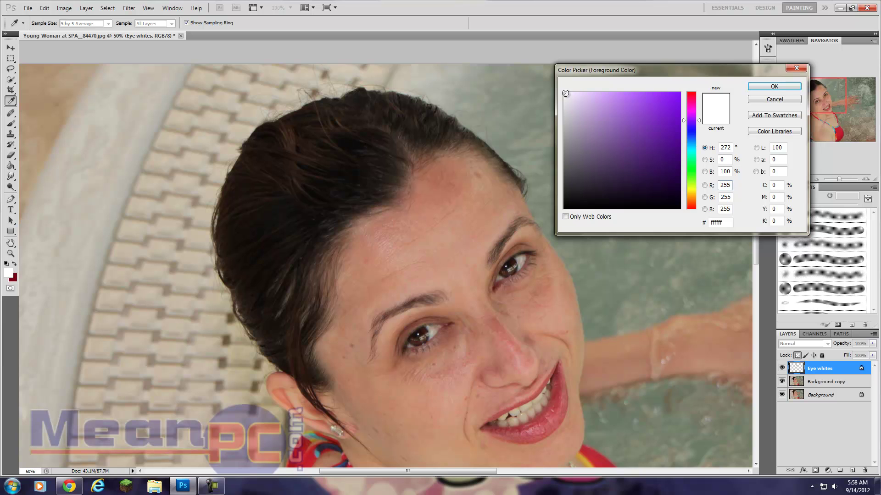
Step: Confirm white, then set up the Brush Tool with 20% flow and airbrush mode on
left_click(773, 87)
key("z")
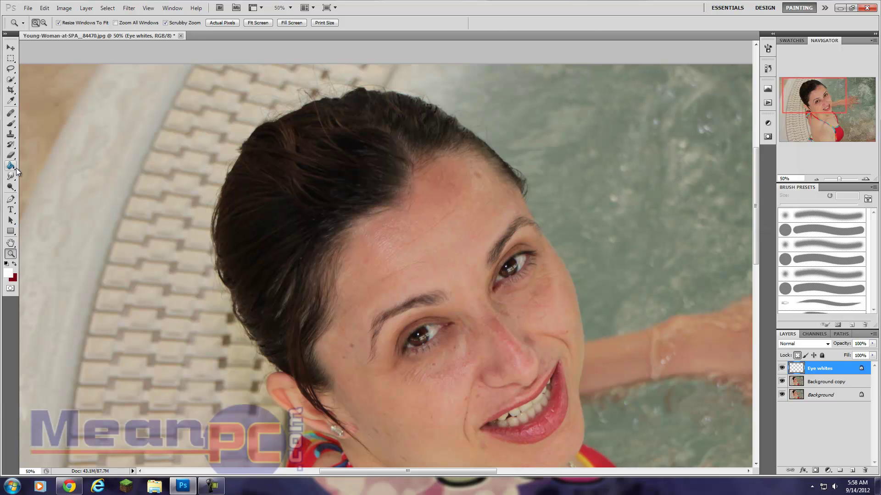
left_click(11, 123)
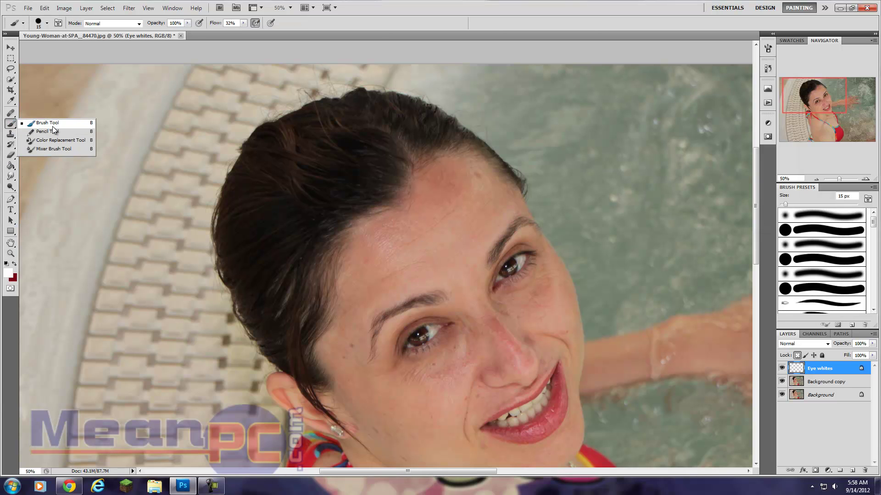
left_click(48, 123)
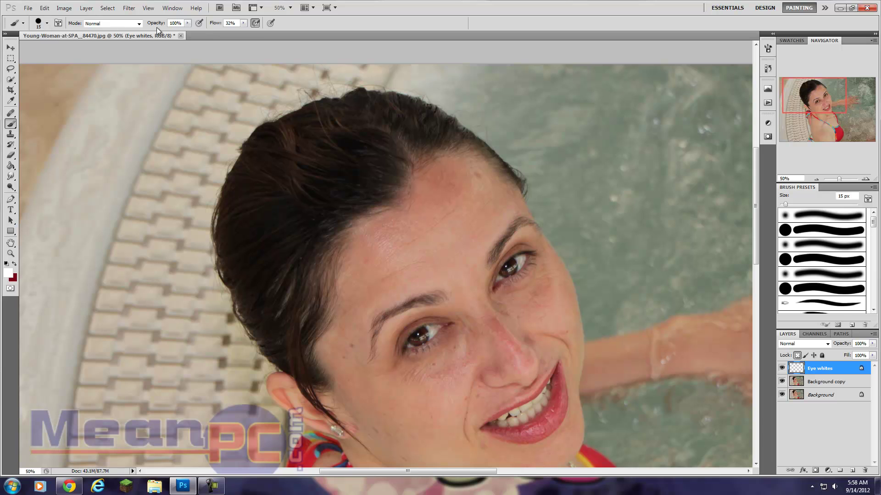
left_click(244, 23)
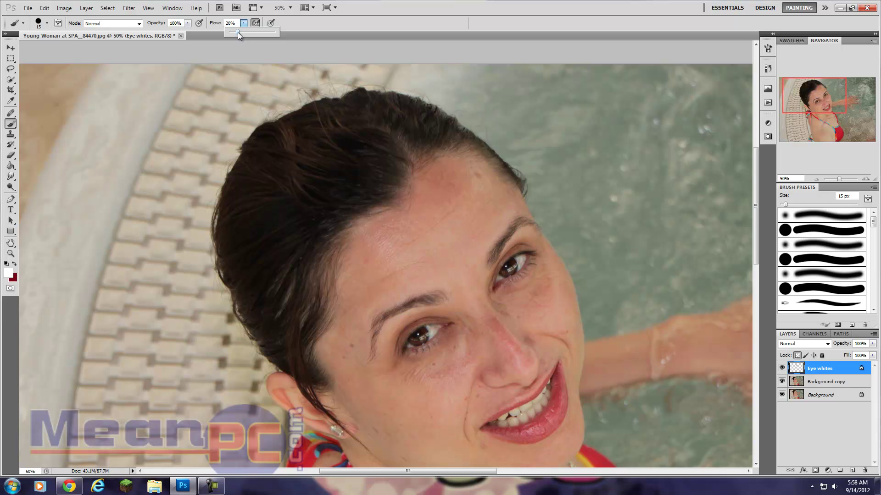
left_click(230, 28)
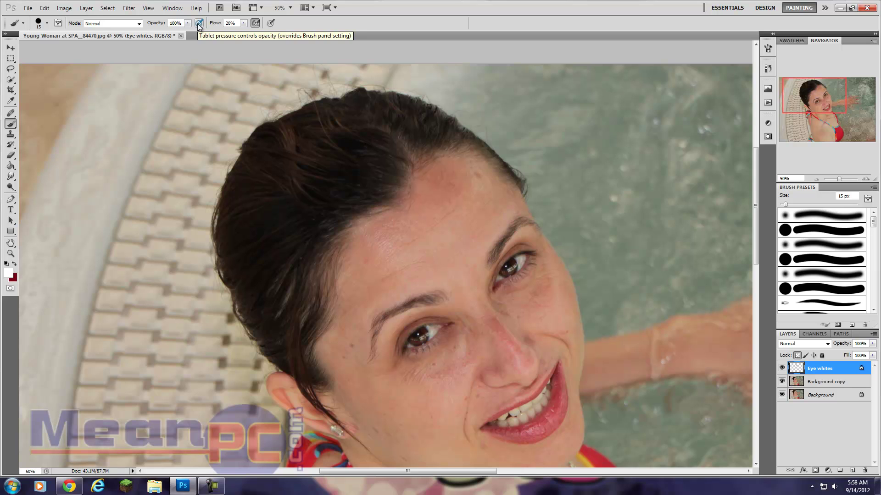
left_click(256, 23)
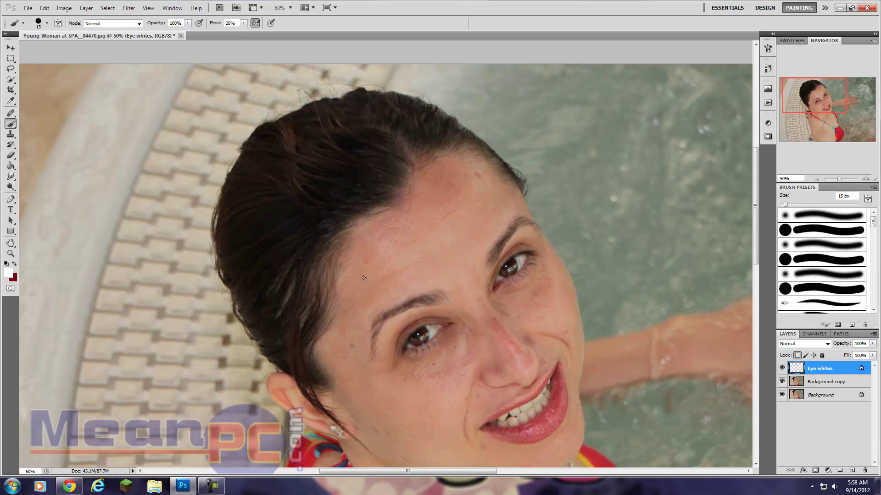
Step: Paint white over both eyes' whites with a 100 px brush
key("bracketleft")
key("bracketright")
key("bracketright")
key("bracketright")
key("bracketright")
key("bracketright")
key("bracketright")
key("bracketright")
key("bracketright")
key("bracketright")
key("bracketright")
key("bracketright")
key("bracketright")
left_click_drag(495, 279, 520, 259)
left_click_drag(436, 329, 412, 344)
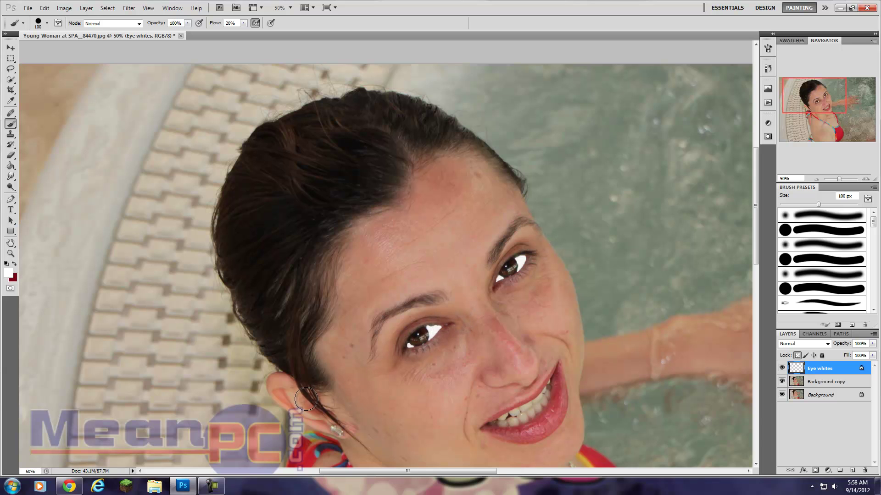
scroll(273, 372, "down", 3)
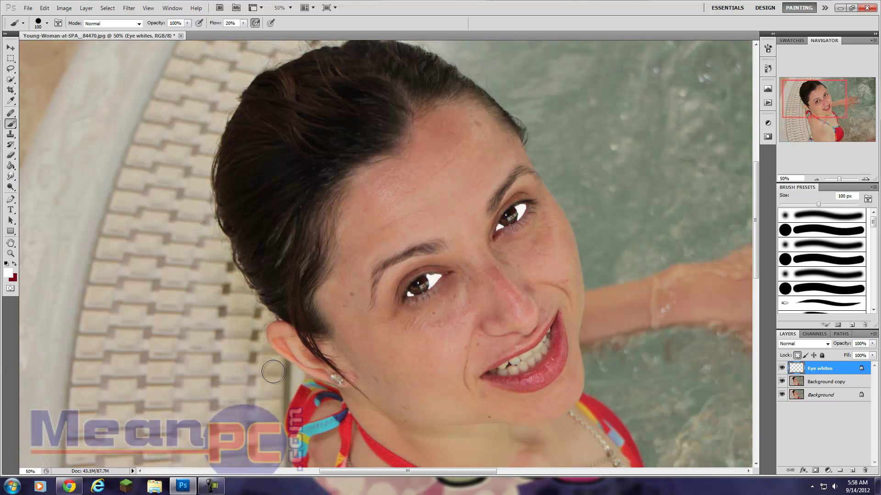
scroll(273, 371, "down", 1)
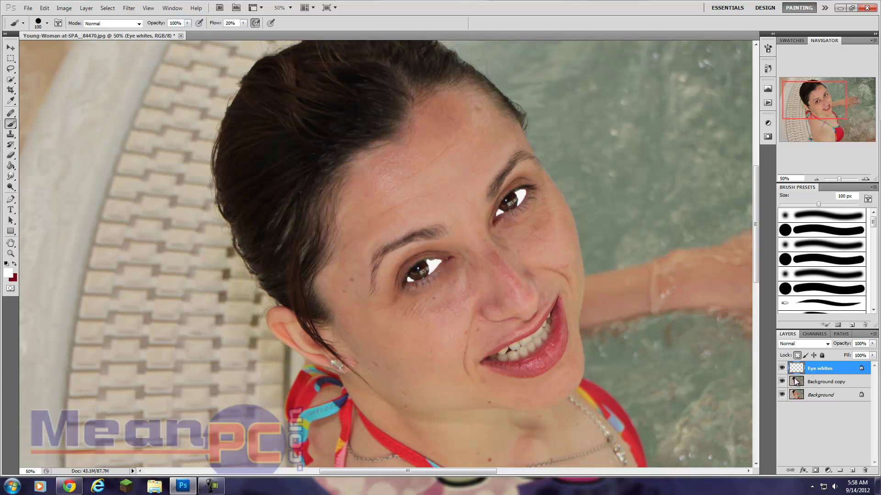
Step: Lower the Eye whites layer opacity to 37%
left_click(826, 382)
left_click(860, 368)
left_click(872, 344)
left_click_drag(873, 354, 872, 354)
left_click_drag(869, 357, 847, 362)
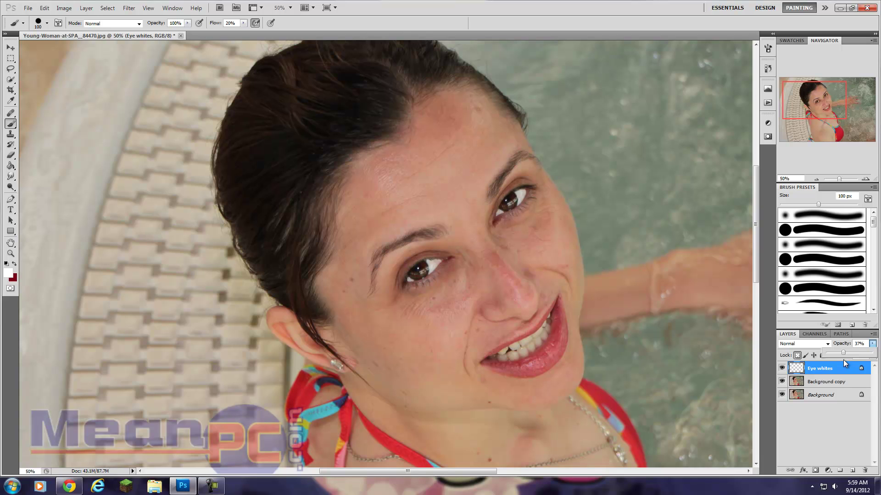
Step: Drag the Eye whites layer's opacity further left, down to 23%
left_click_drag(841, 360, 838, 360)
Step: Toggle the Eye whites layer's visibility repeatedly to compare the eyes with and without it
left_click(782, 370)
left_click(782, 369)
left_click(782, 369)
left_click(782, 369)
left_click(782, 369)
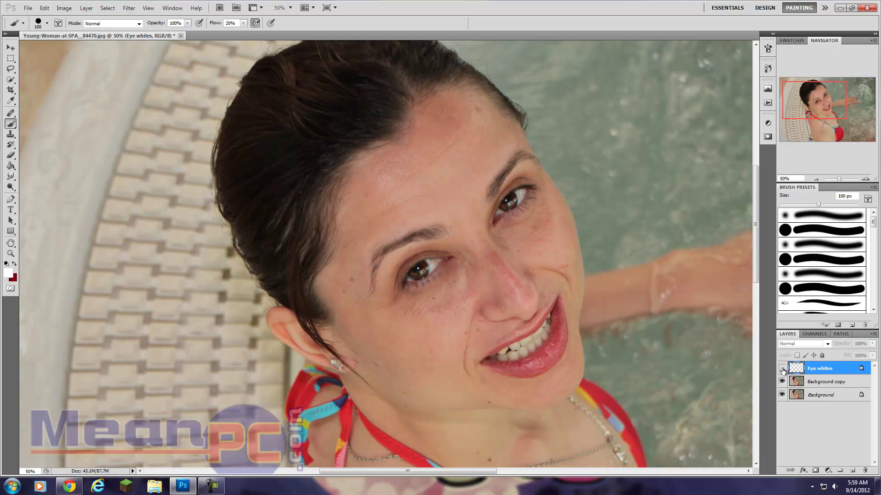
left_click(783, 370)
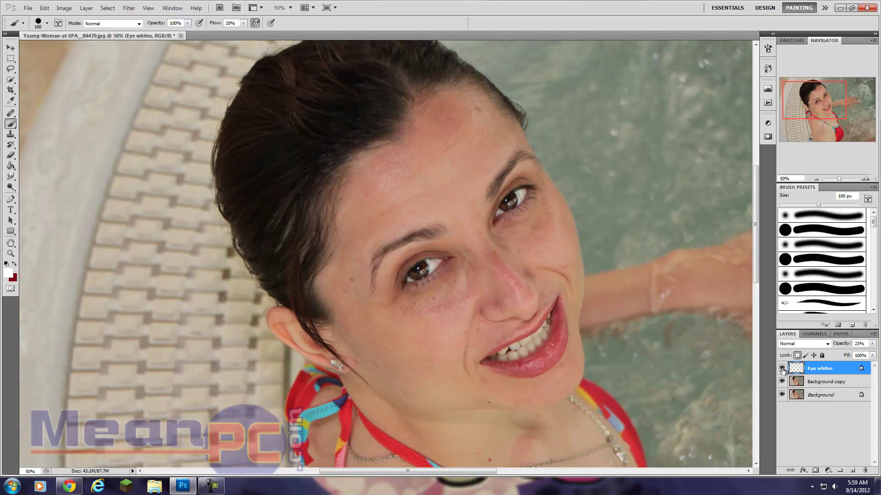
left_click(782, 369)
left_click(782, 369)
Step: Lower the Eye whites layer opacity to 19%
left_click(872, 344)
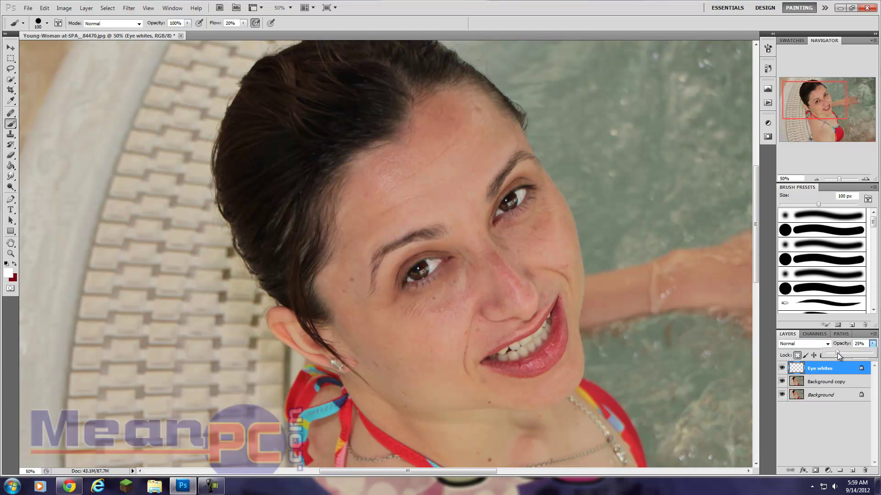
left_click_drag(838, 354, 834, 354)
left_click(470, 6)
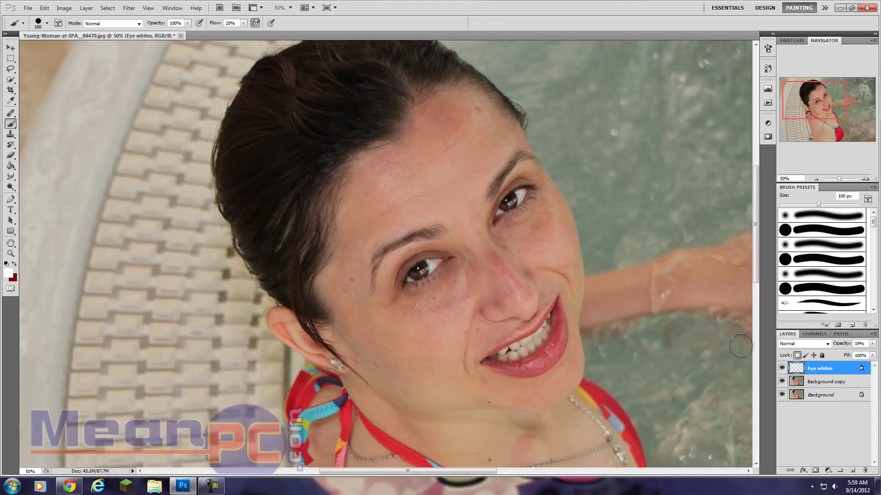
Step: Recheck the 19% eye whites against the original, then brush white lightly over the teeth
left_click(782, 369)
left_click(782, 369)
left_click(782, 368)
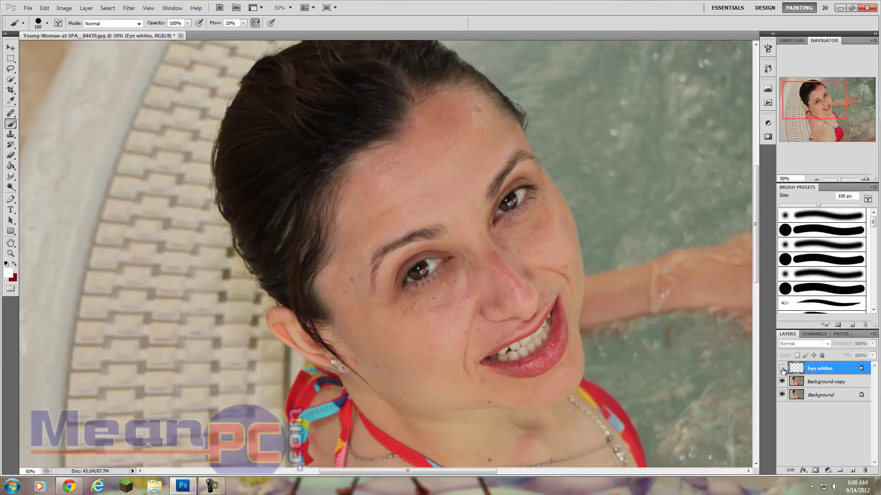
left_click(782, 368)
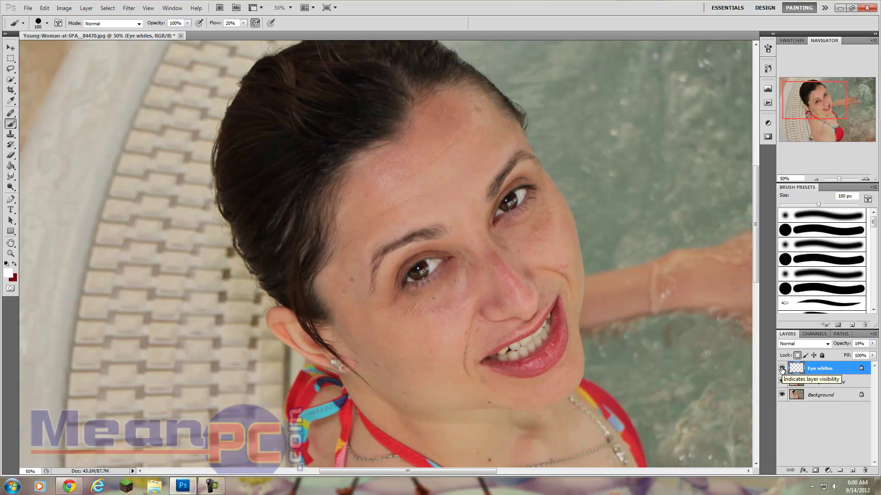
mouse_move(506, 351)
left_mouse_down()
mouse_move(541, 343)
mouse_move(559, 308)
mouse_move(525, 348)
mouse_move(491, 360)
mouse_move(524, 360)
mouse_move(551, 357)
left_mouse_up()
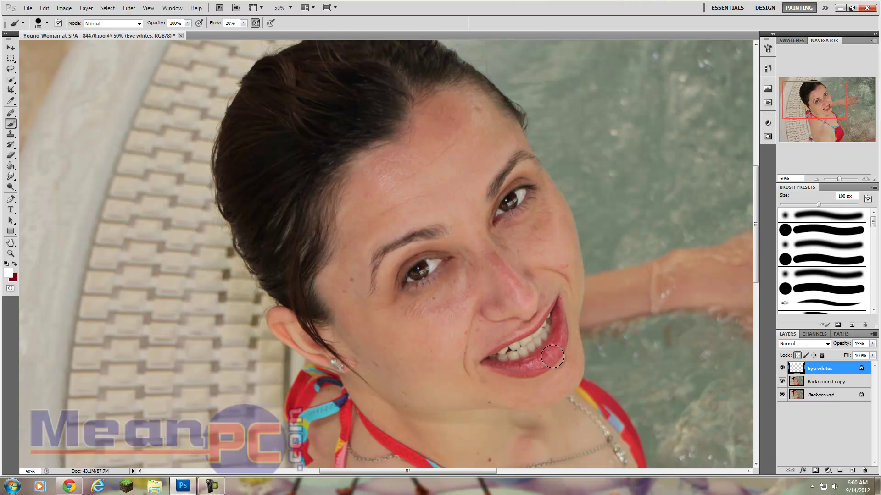